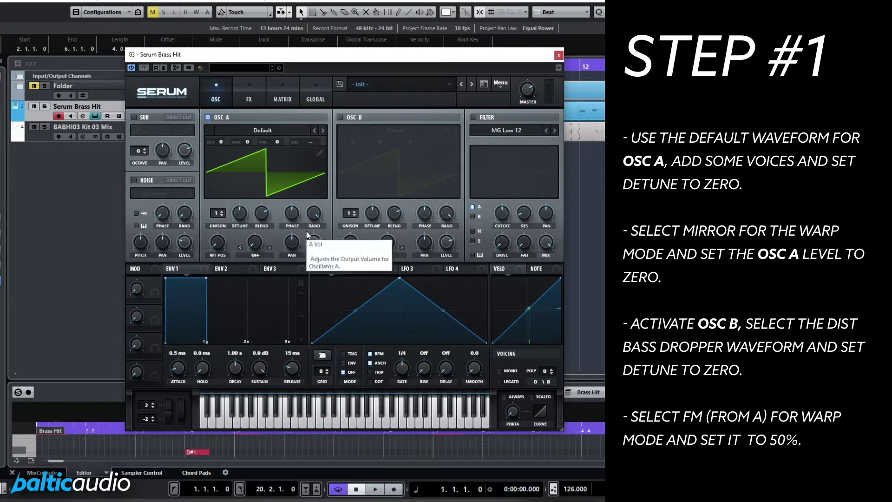
- Give OSC A 7 unison voices with zero detune, the Mirror warp mode and a level of 0%
drag(216, 214, 229, 176)
drag(243, 218, 243, 260)
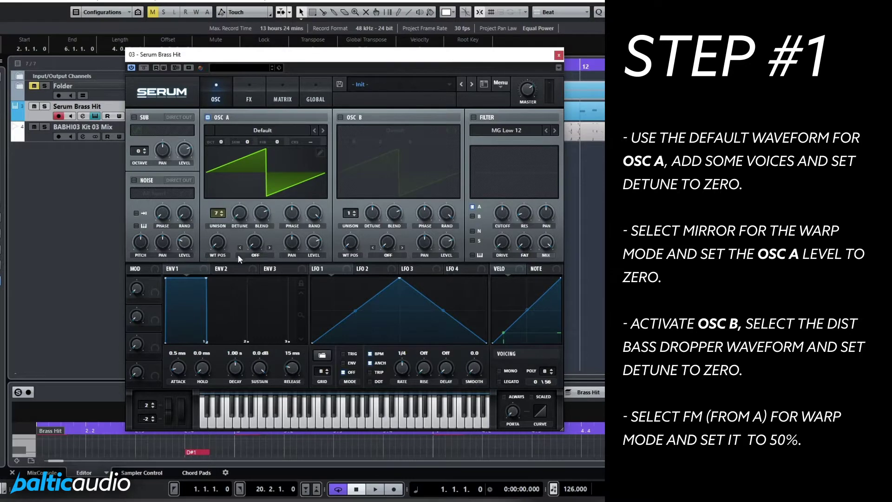
click(263, 254)
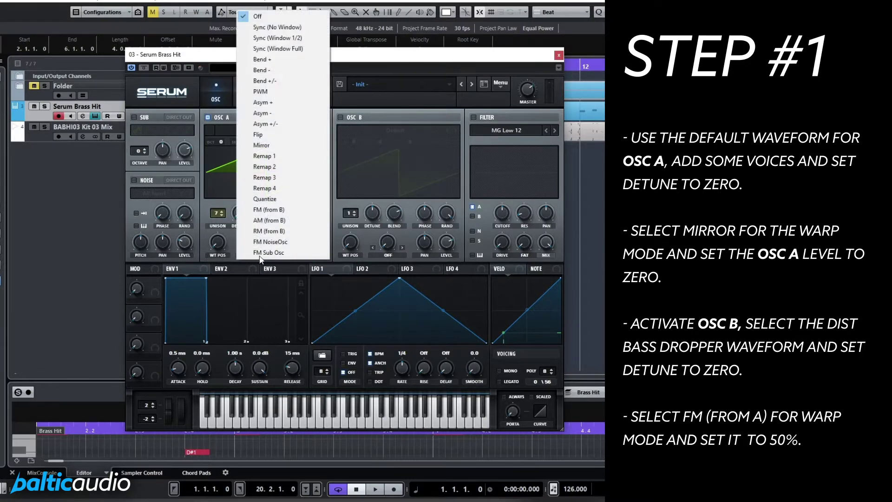
click(280, 148)
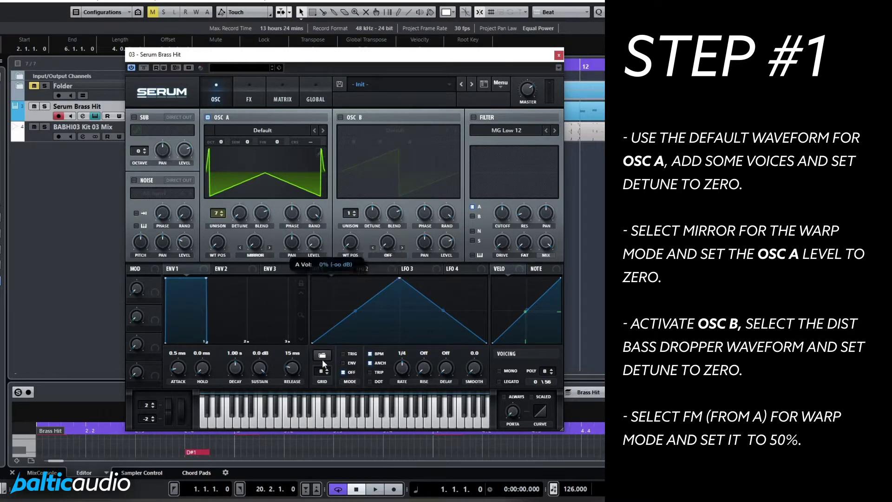
- Activate OSC B with the Dist Bass Dropper wavetable and set its warp to FM (from A) at 50%
click(340, 117)
click(390, 132)
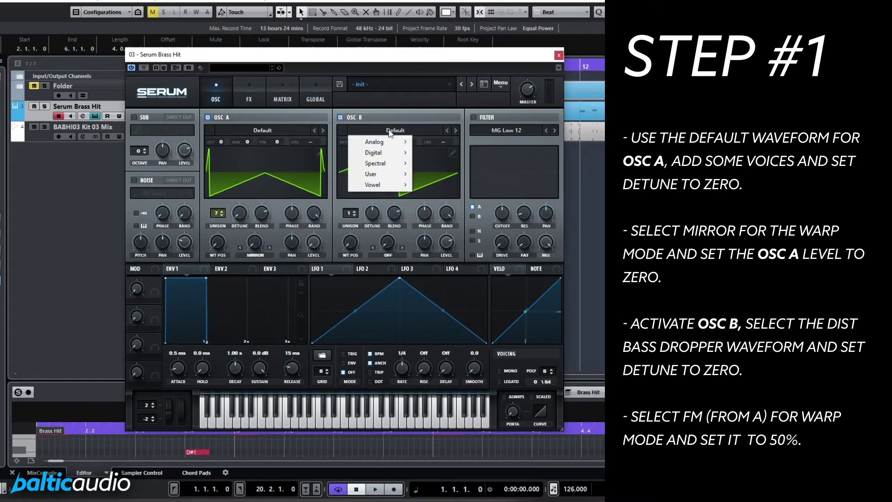
mouse_move(385, 152)
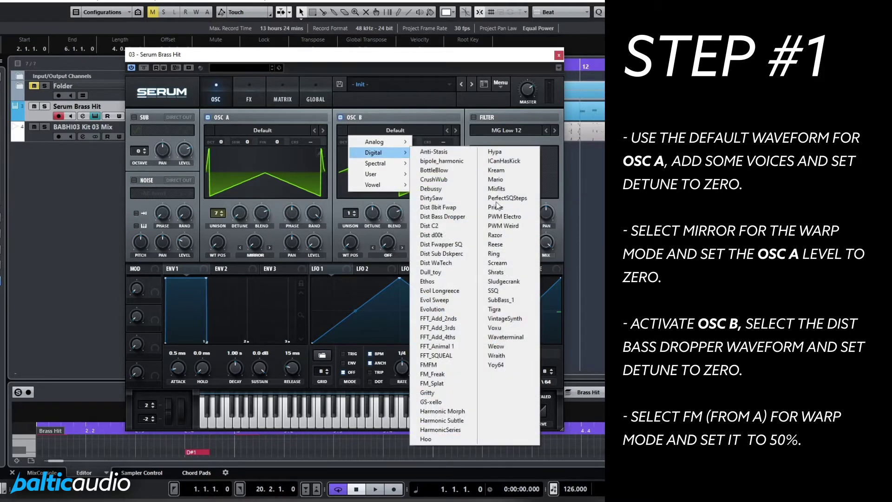
click(464, 216)
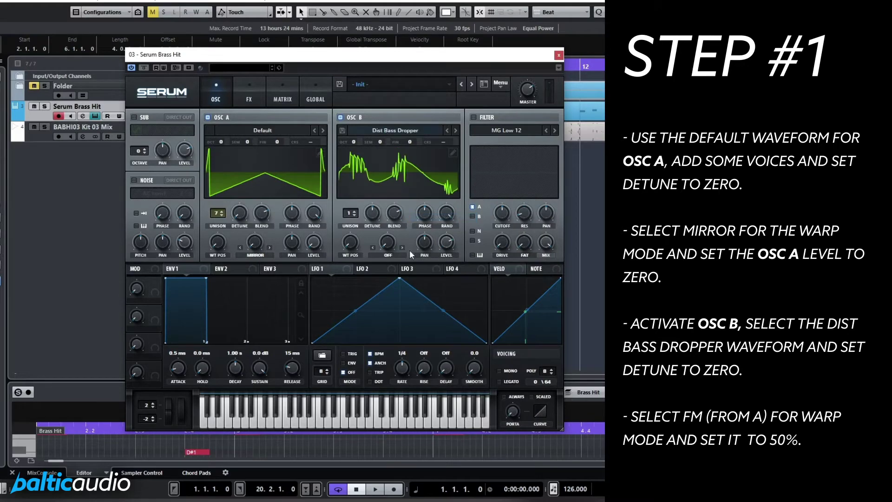
click(387, 255)
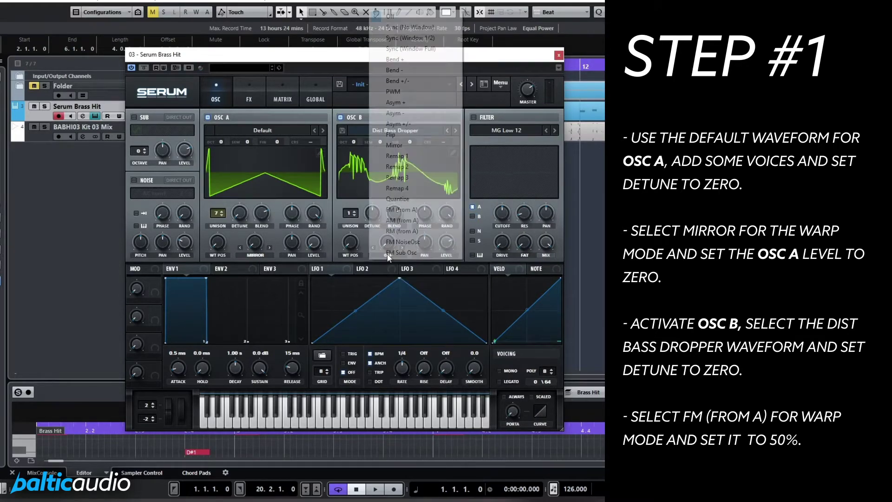
click(403, 210)
drag(387, 242, 389, 198)
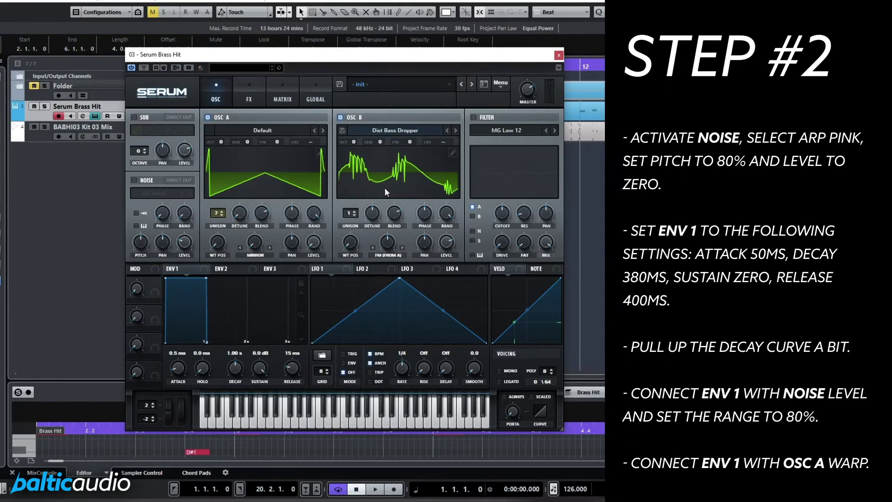
- Activate the noise oscillator with the ARP pink sample, setting its pitch to 80% and its level to zero
click(134, 180)
click(162, 194)
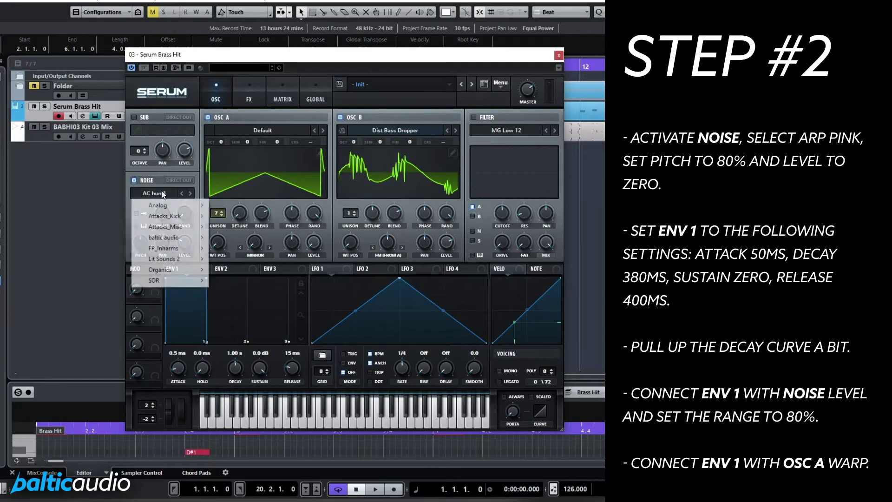
mouse_move(169, 206)
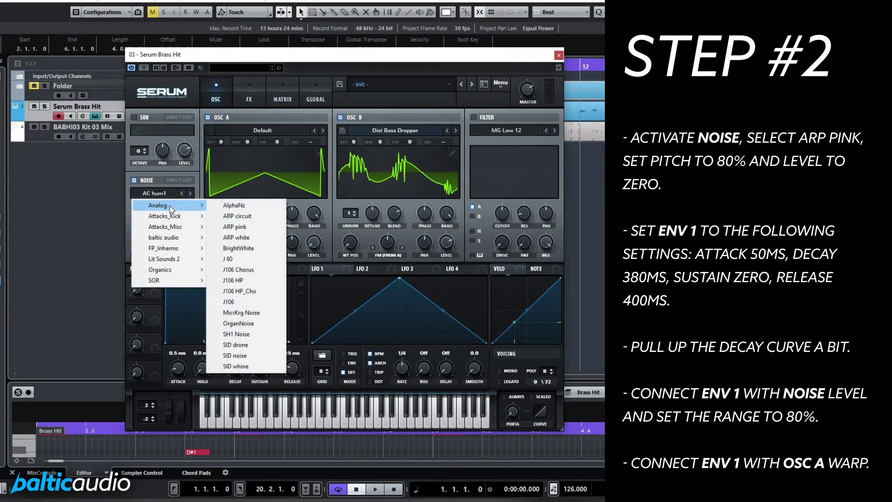
click(256, 227)
drag(142, 246, 149, 221)
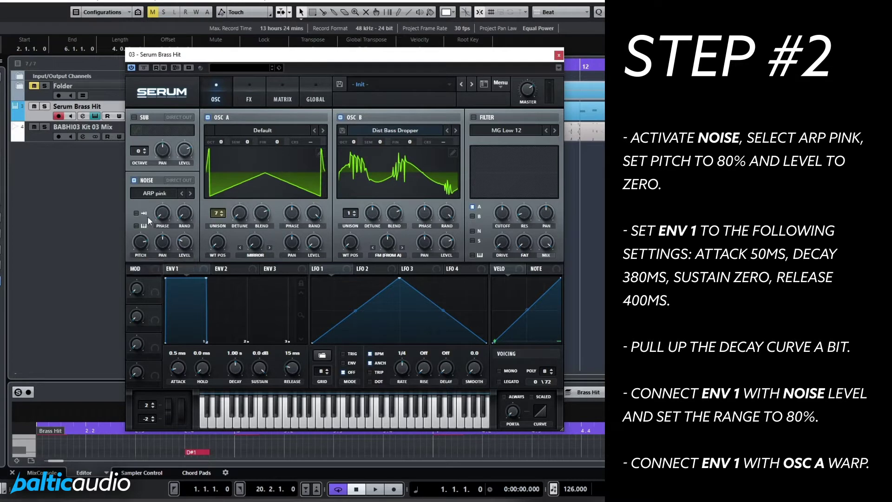
drag(186, 244, 187, 288)
- Set ENV 1 to 52 ms attack, 381 ms decay, zero sustain and 402 ms release
drag(177, 369, 270, 479)
mouse_move(236, 368)
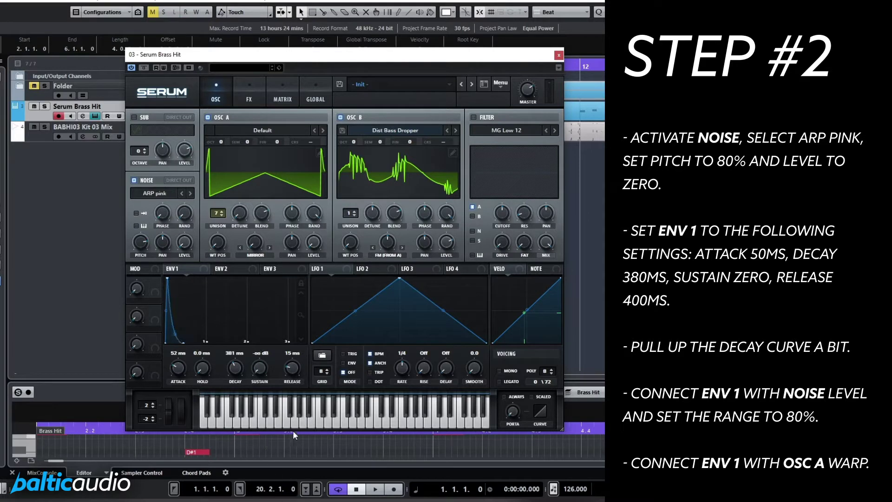
drag(291, 366, 298, 353)
- Assign ENV 1 to the noise level with an 80% range and to the OSC A warp amount
drag(205, 269, 178, 245)
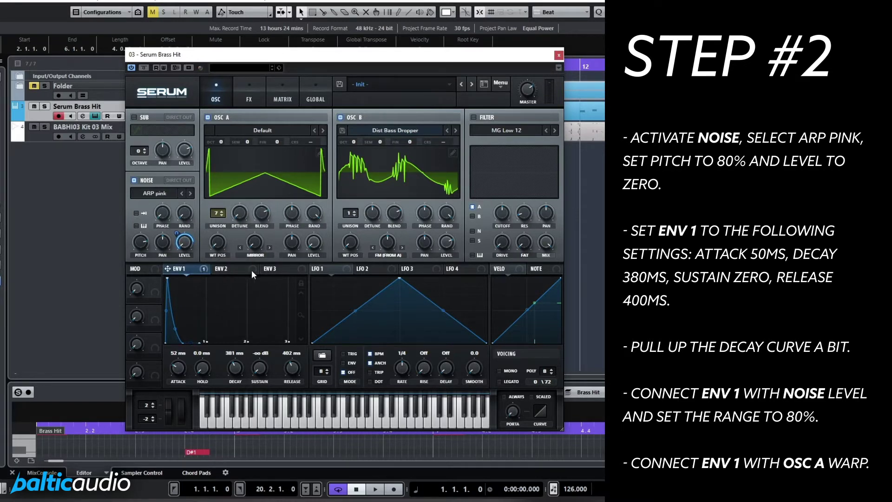
drag(205, 269, 255, 242)
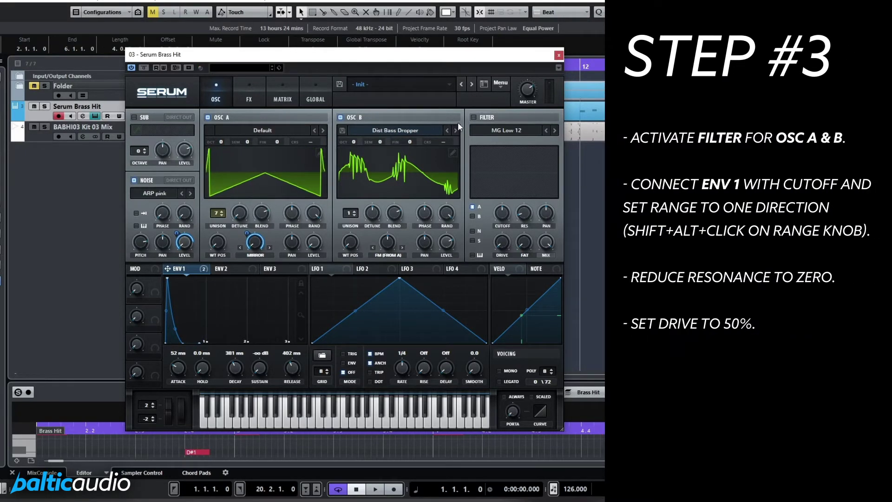
- Enable the filter for OSC A and B, modulate its cutoff with ENV 1 in one direction, and set resonance to zero and drive to 50%
click(473, 117)
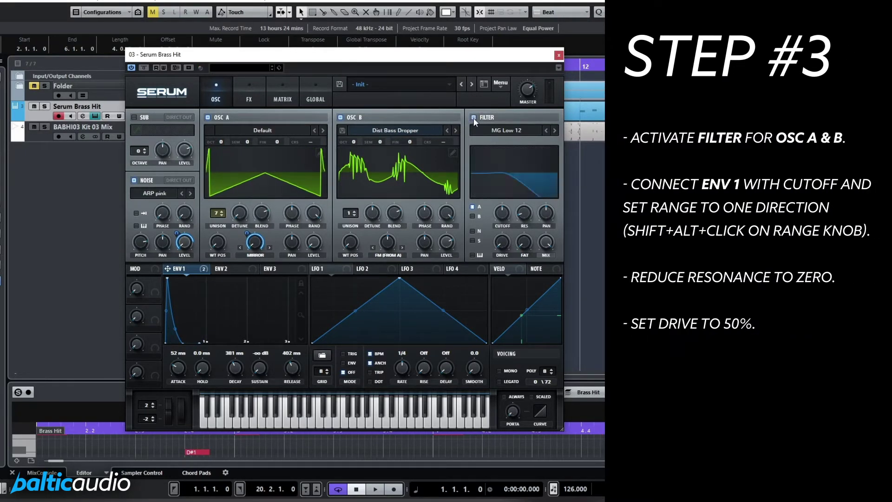
click(472, 217)
drag(502, 217, 501, 220)
alt+shift+click(504, 216)
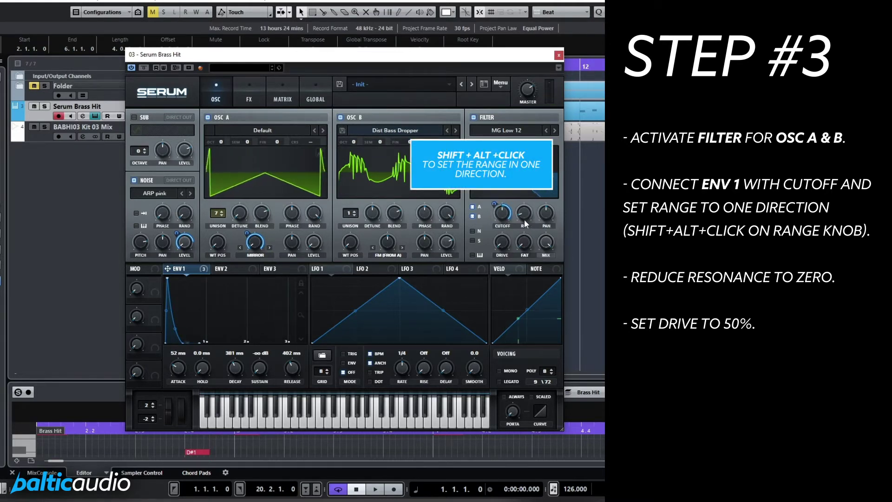
drag(524, 213, 505, 191)
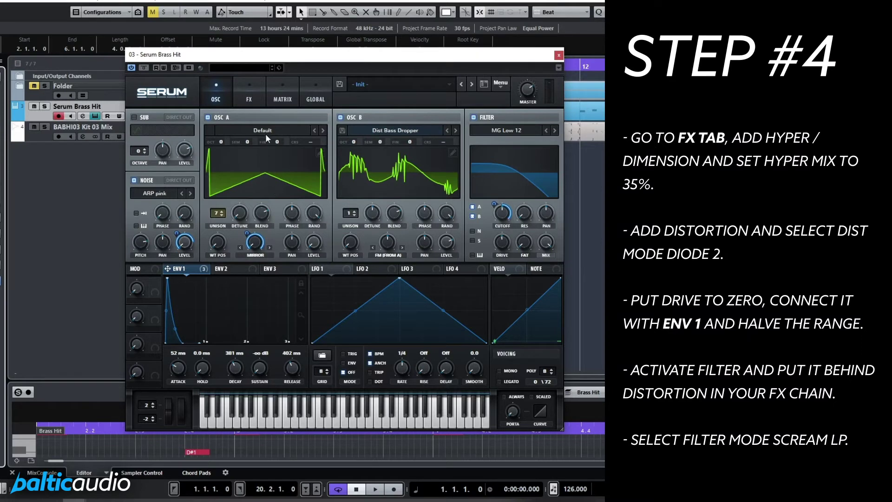
- Add the Hyper/Dimension effect and set the Hyper mix to 35%
click(251, 98)
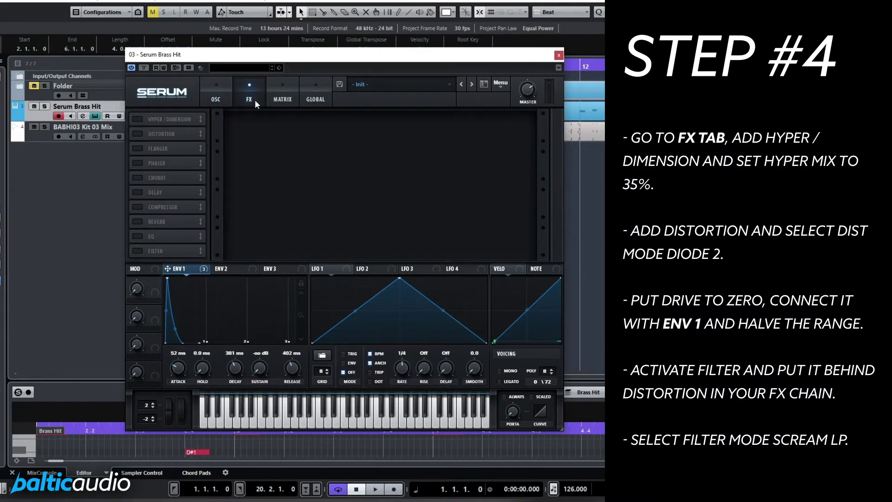
click(138, 119)
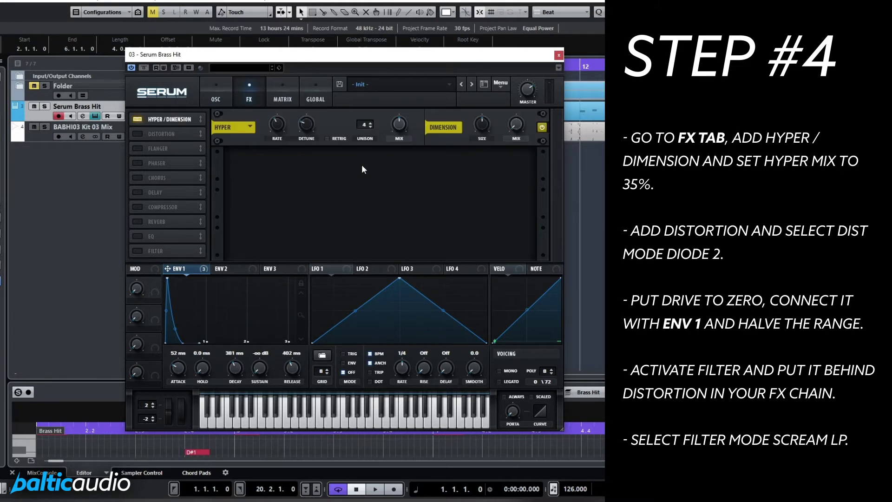
drag(397, 132, 404, 140)
- Add Distortion in Diode 2 mode with drive at zero, modulated by ENV 1 at half range
click(138, 134)
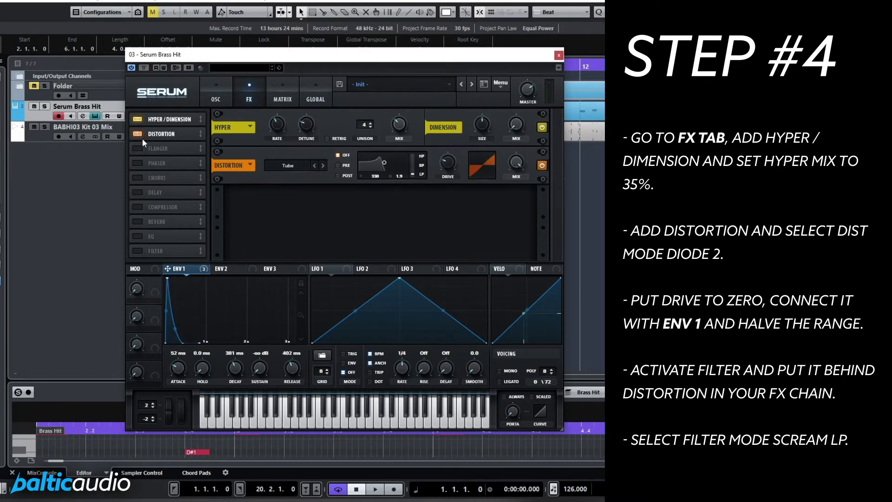
click(288, 165)
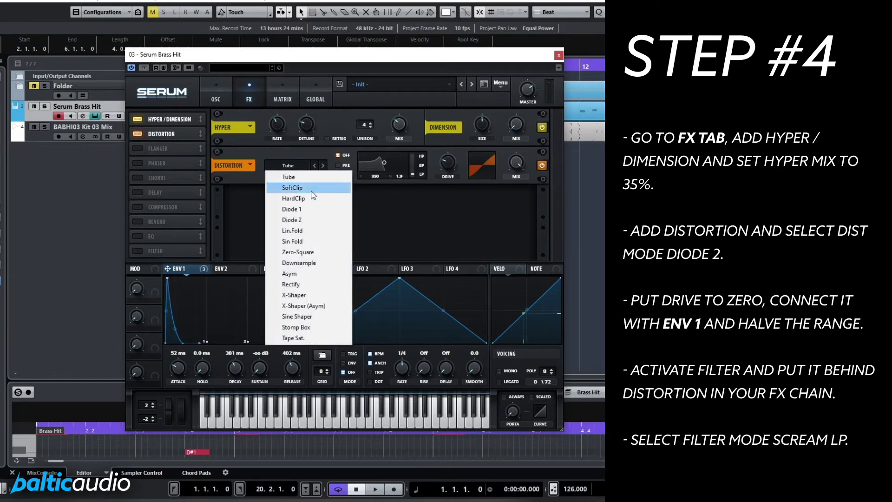
click(324, 220)
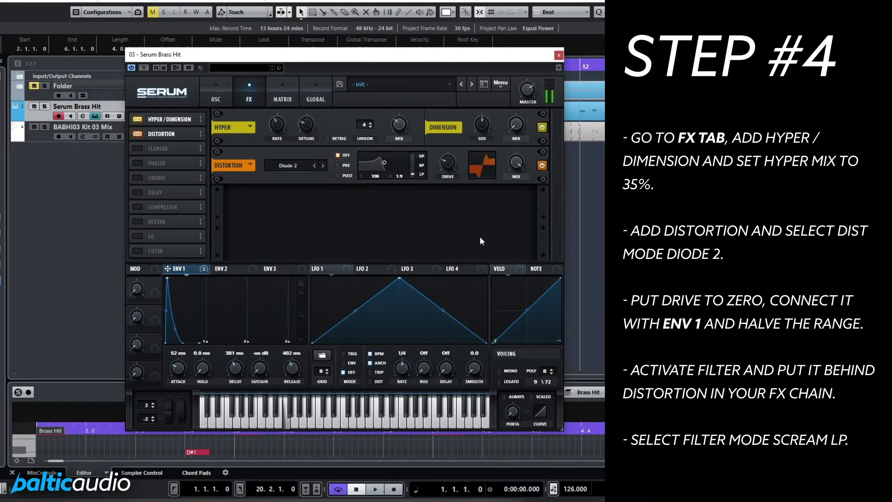
drag(448, 163, 447, 222)
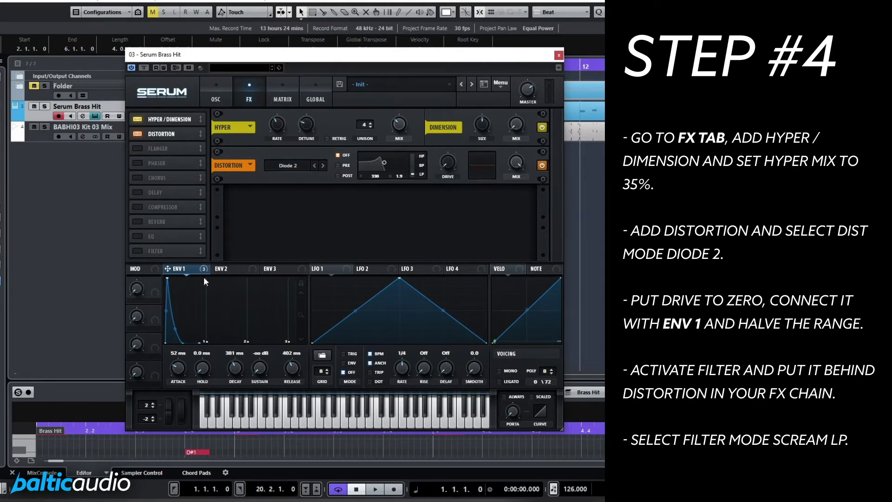
drag(440, 153, 438, 184)
- Activate the FX filter, place it directly after Distortion in the effects chain and choose the Scream LP type
click(138, 251)
drag(160, 252, 188, 149)
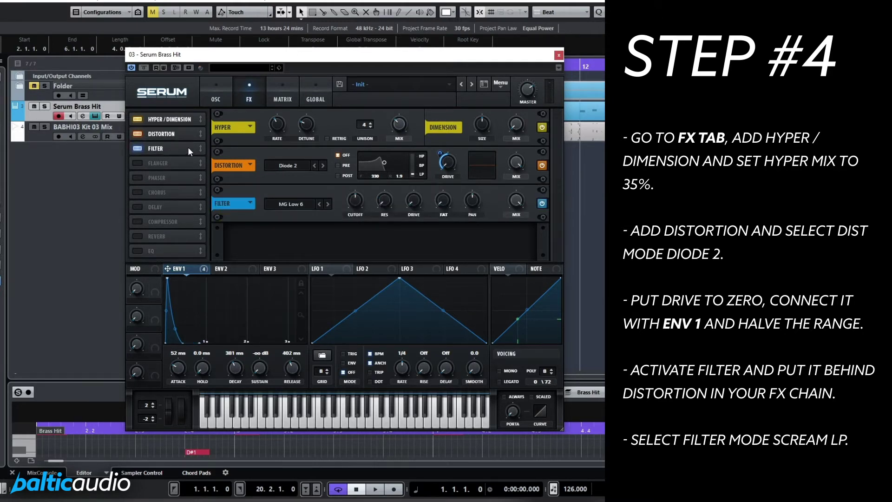
click(292, 204)
mouse_move(297, 248)
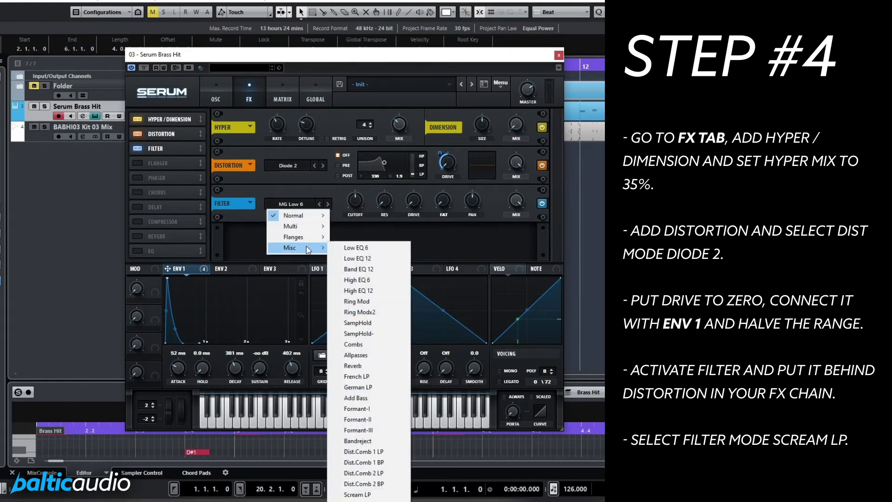
click(370, 494)
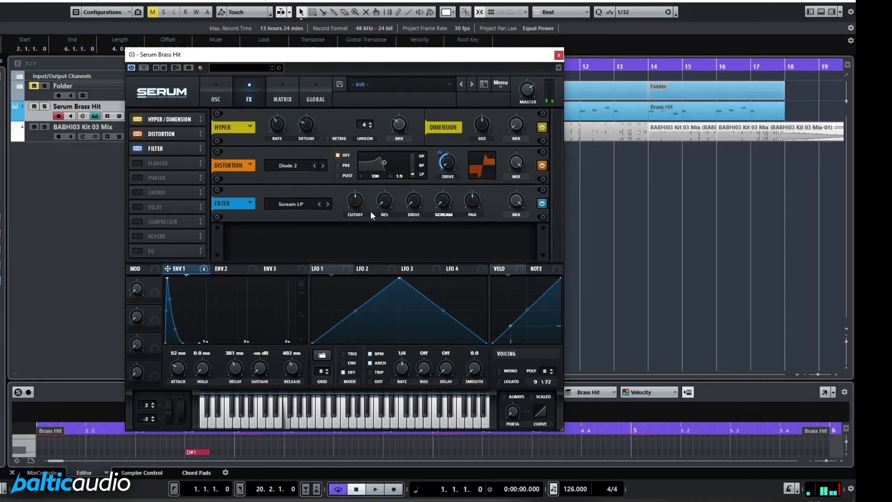
- Set the FX filter's cutoff to about 5700 Hz, its drive to 40% and its scream to 60%
drag(357, 198, 360, 161)
drag(414, 202, 421, 167)
drag(443, 200, 447, 137)
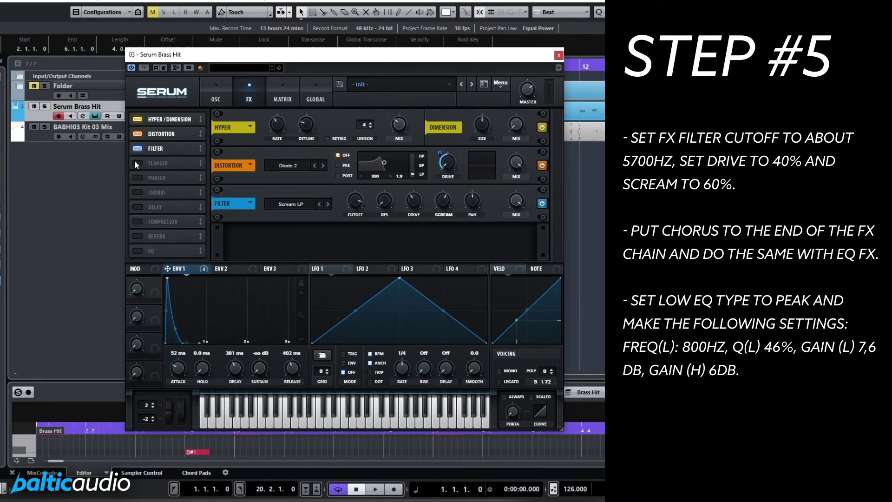
- Activate Chorus and EQ and place them in that order after the filter in the effects chain
click(139, 192)
drag(158, 192, 182, 160)
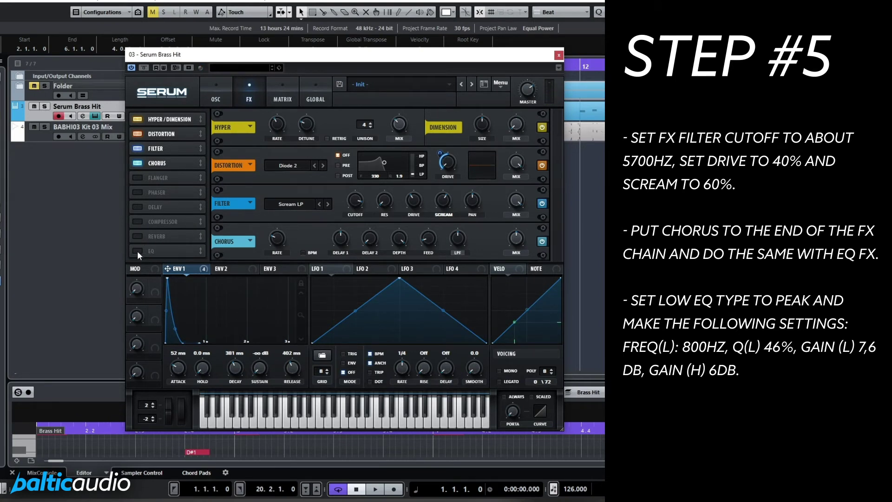
click(153, 249)
drag(153, 249, 191, 174)
- Set the EQ's low band to Peak at 800 Hz with 46% Q and 7.6 dB gain, and the high band's gain to 6 dB
click(349, 240)
drag(326, 238, 331, 228)
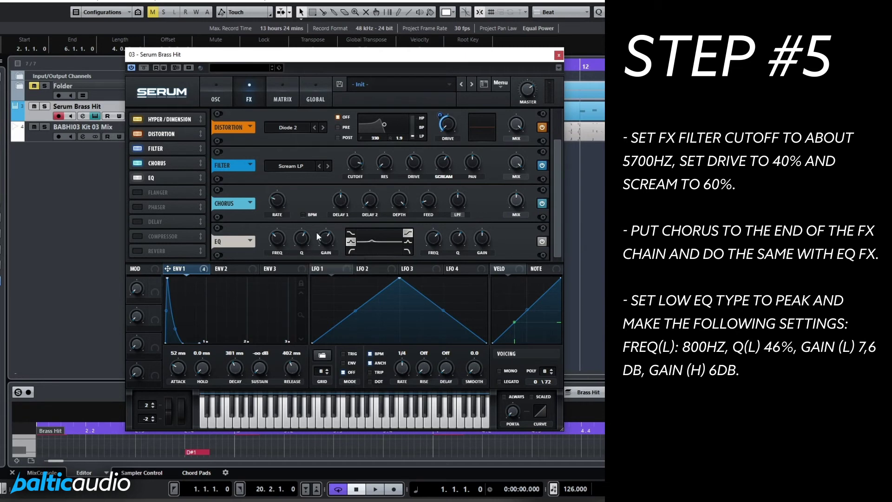
drag(277, 238, 303, 255)
drag(486, 239, 490, 228)
- Activate Reverb in Plate mode with a slightly reduced size, zero predelay, 100% width and about 50% mix
click(138, 250)
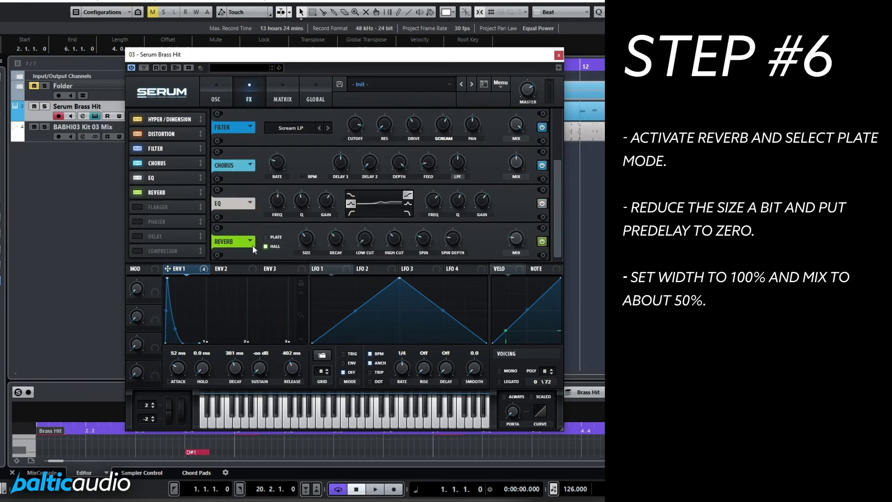
click(276, 237)
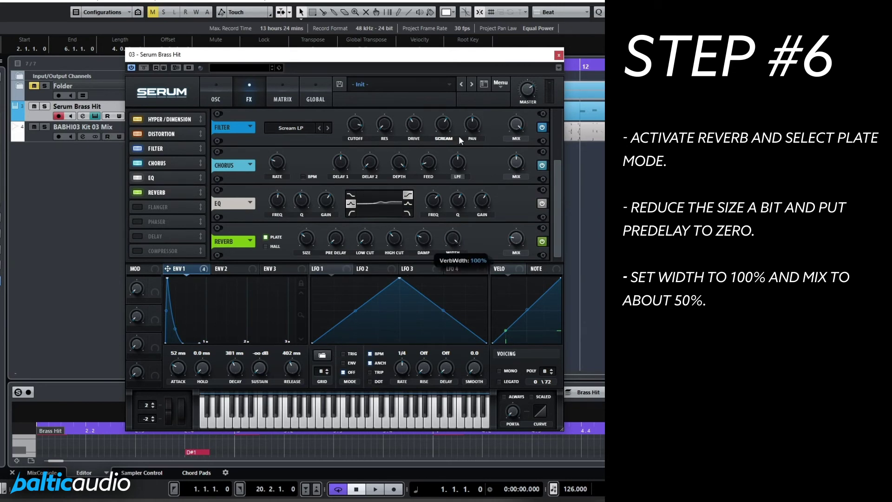
mouse_move(518, 233)
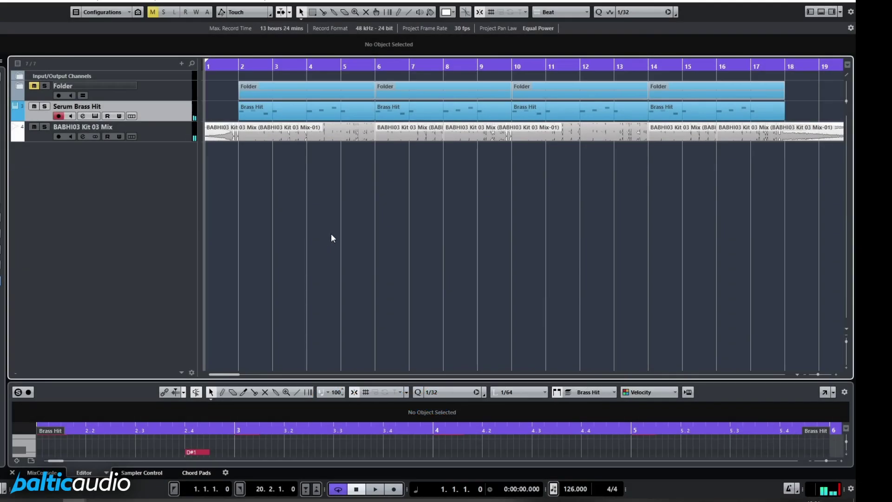
- Play the project from the start to hear the brass hit with the drum track
key(space)
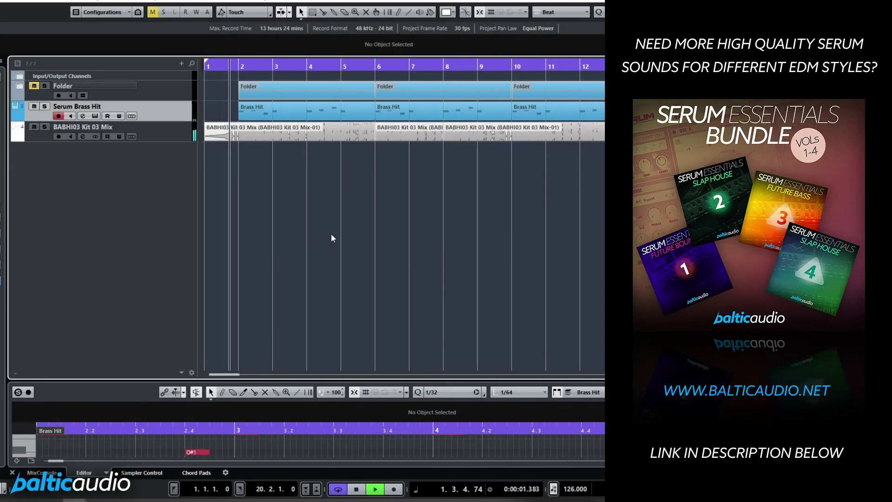